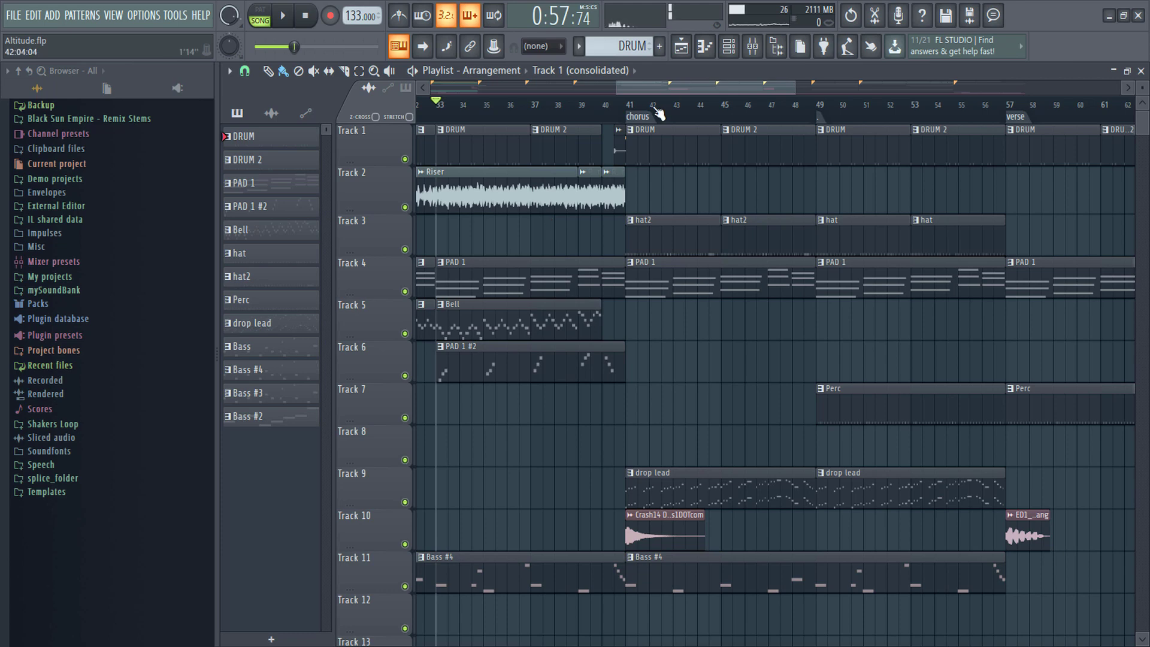
# Step: Solo the drop lead on Track 9, re-enable the PAD 1 chords on Track 4, and play the chorus from bar 41
pyautogui.click(623, 109)
pyautogui.hscroll(-2, 640, 89)
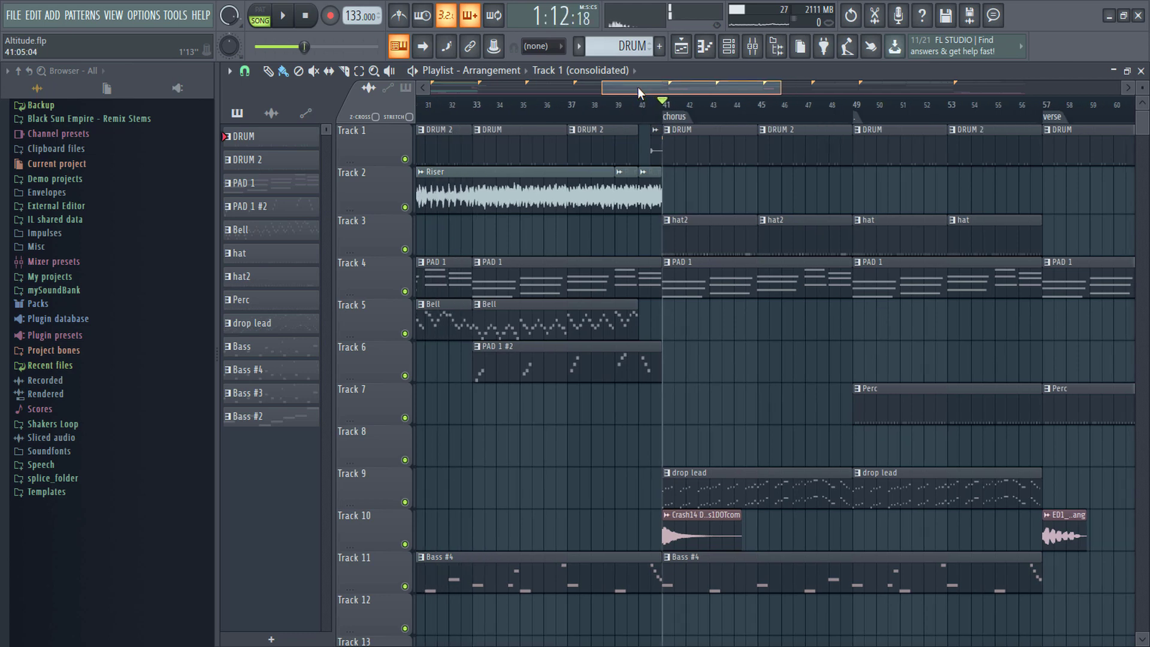
pyautogui.rightClick(405, 502)
pyautogui.click(405, 292)
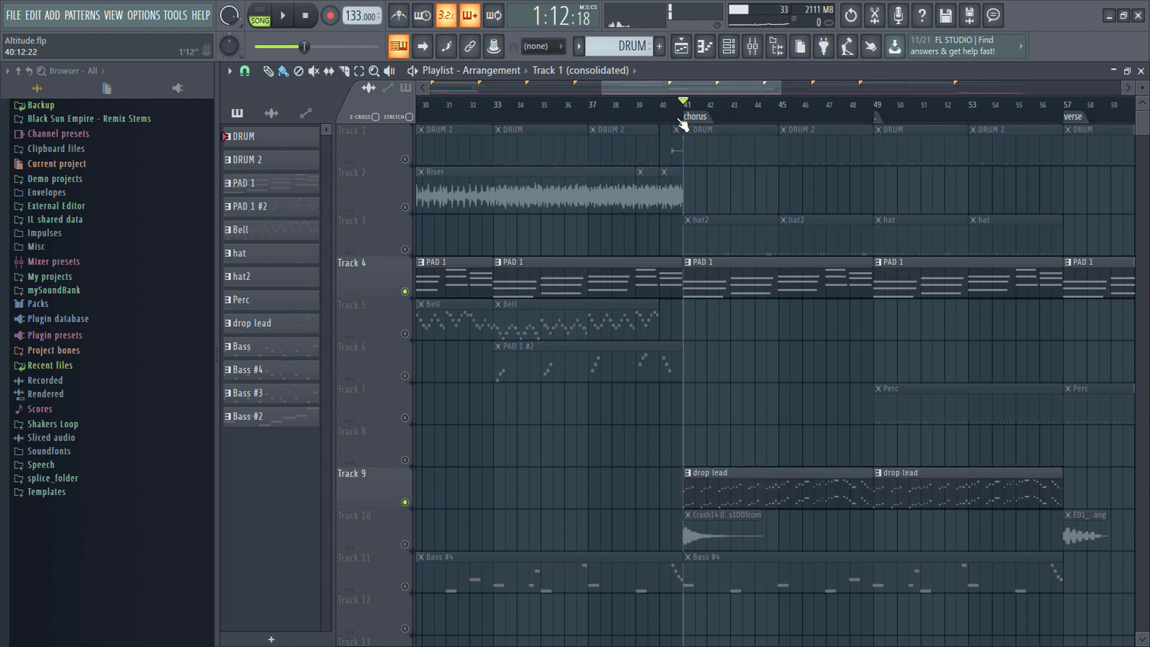
pyautogui.press('space')
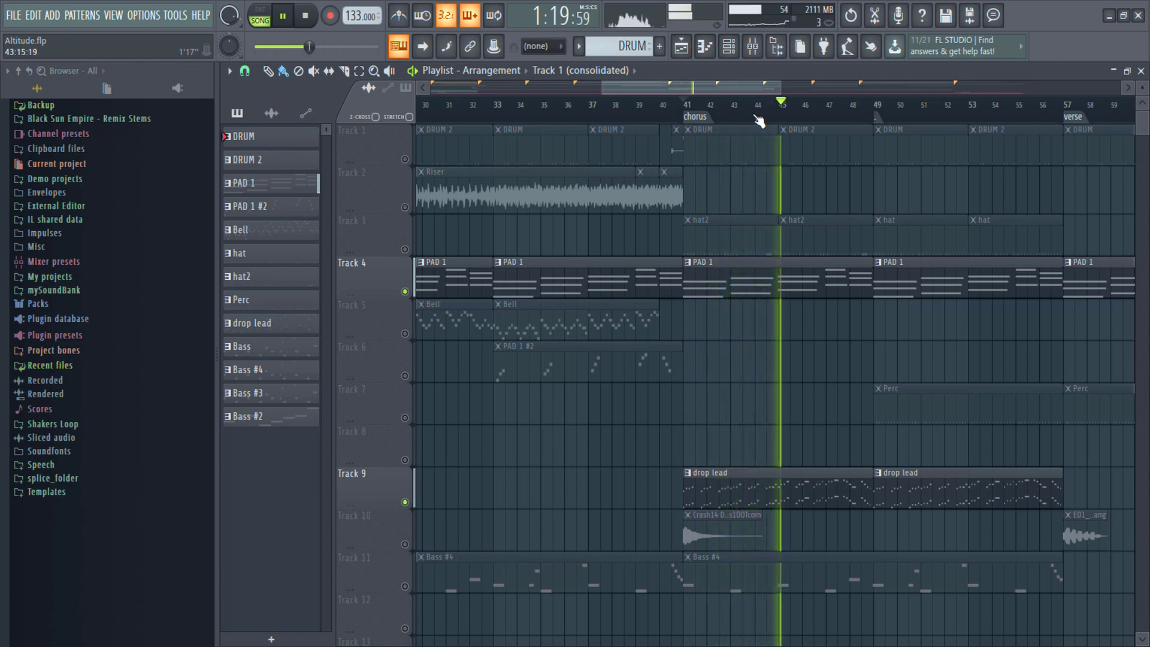
pyautogui.press('space')
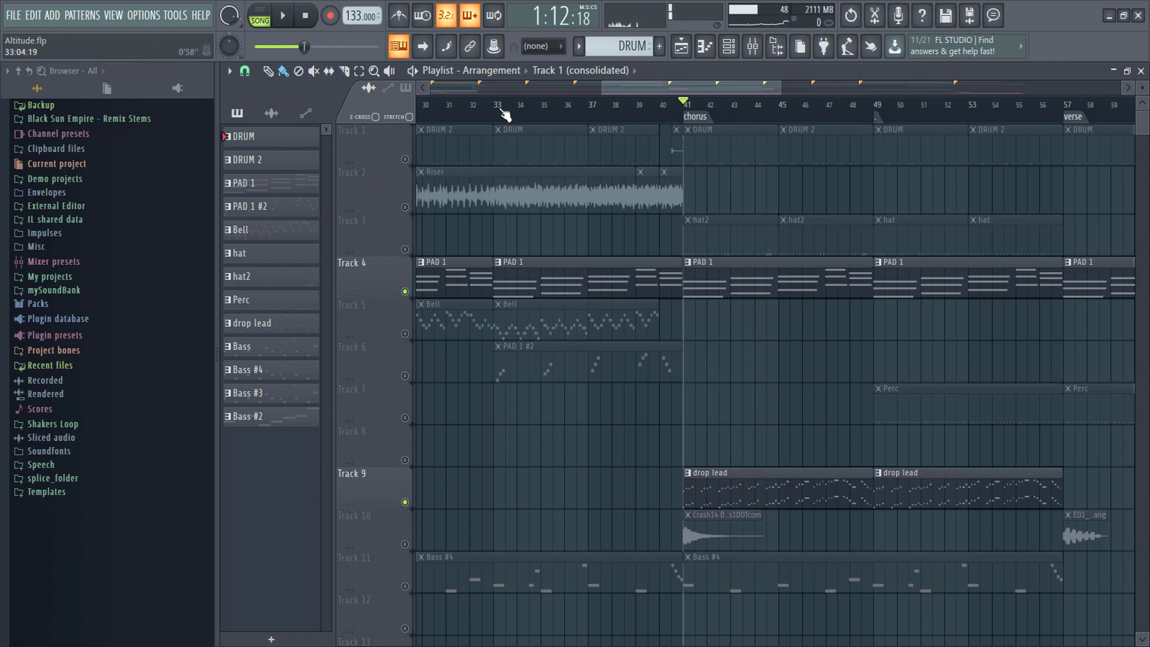
# Step: Enable PAD 1 #2 on Track 6 and play the section before the chorus from bar 33
pyautogui.click(499, 109)
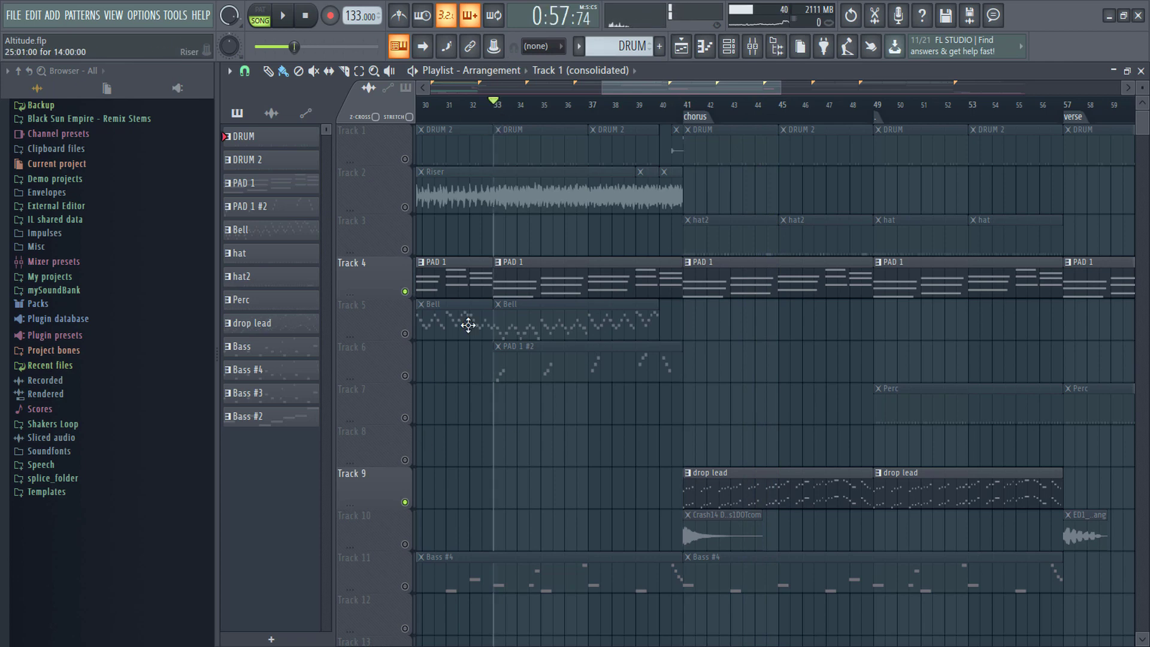
pyautogui.click(405, 376)
pyautogui.press('space')
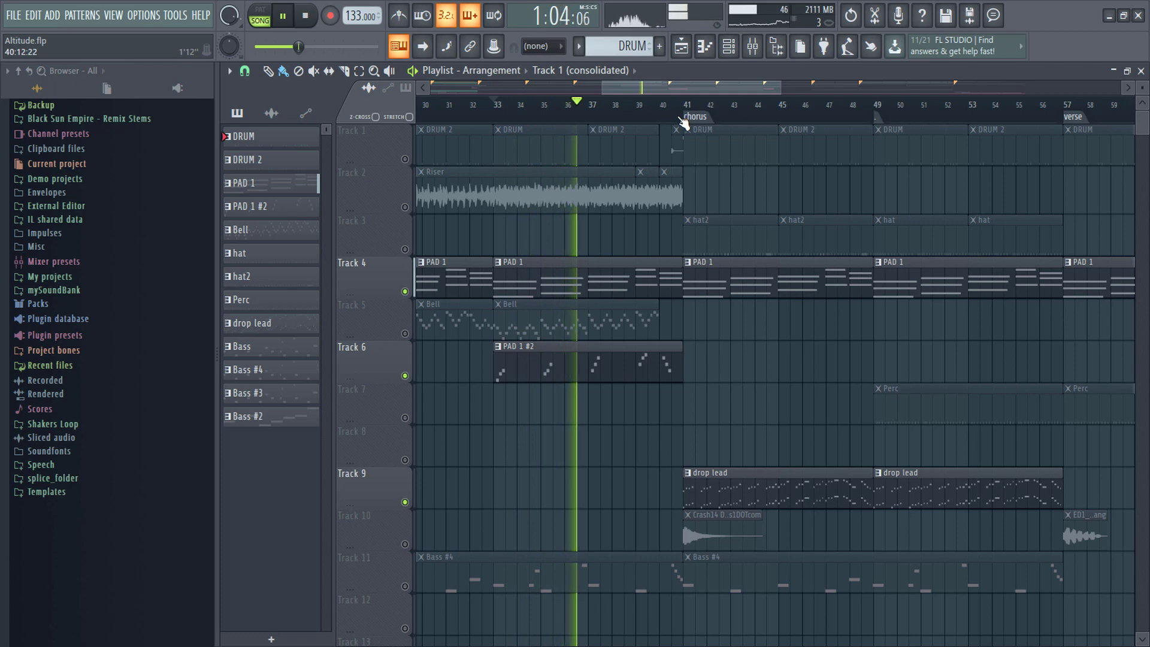
pyautogui.press('space')
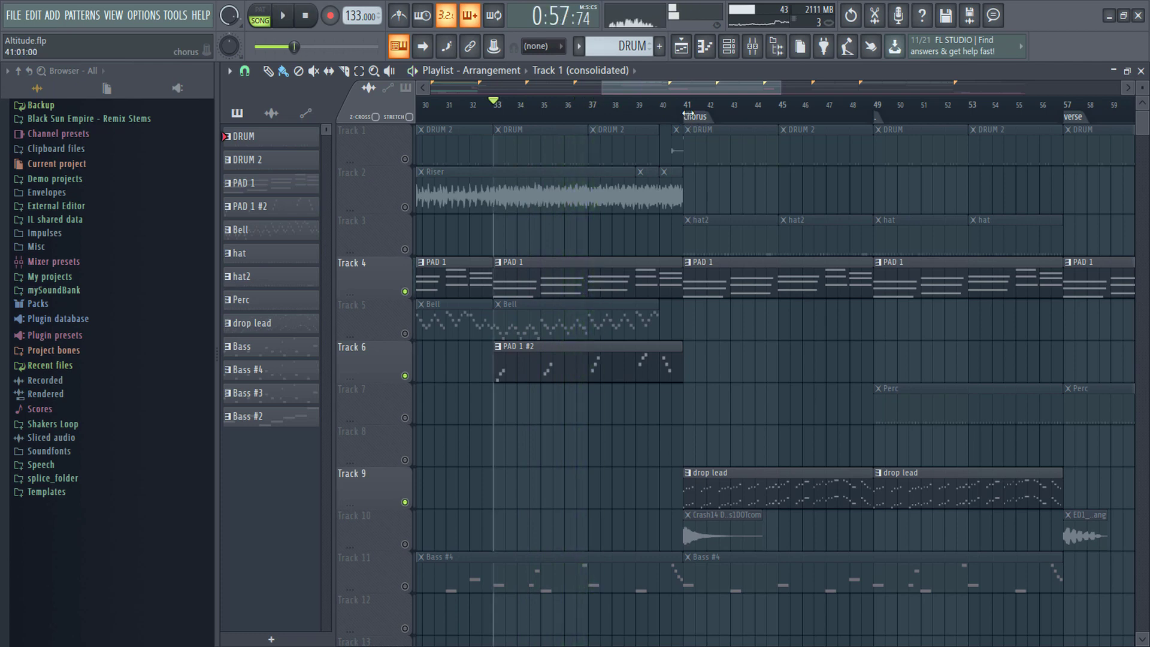
# Step: Play short excerpts of the chorus lead and chords starting around bars 41, 43 and 45
pyautogui.click(689, 110)
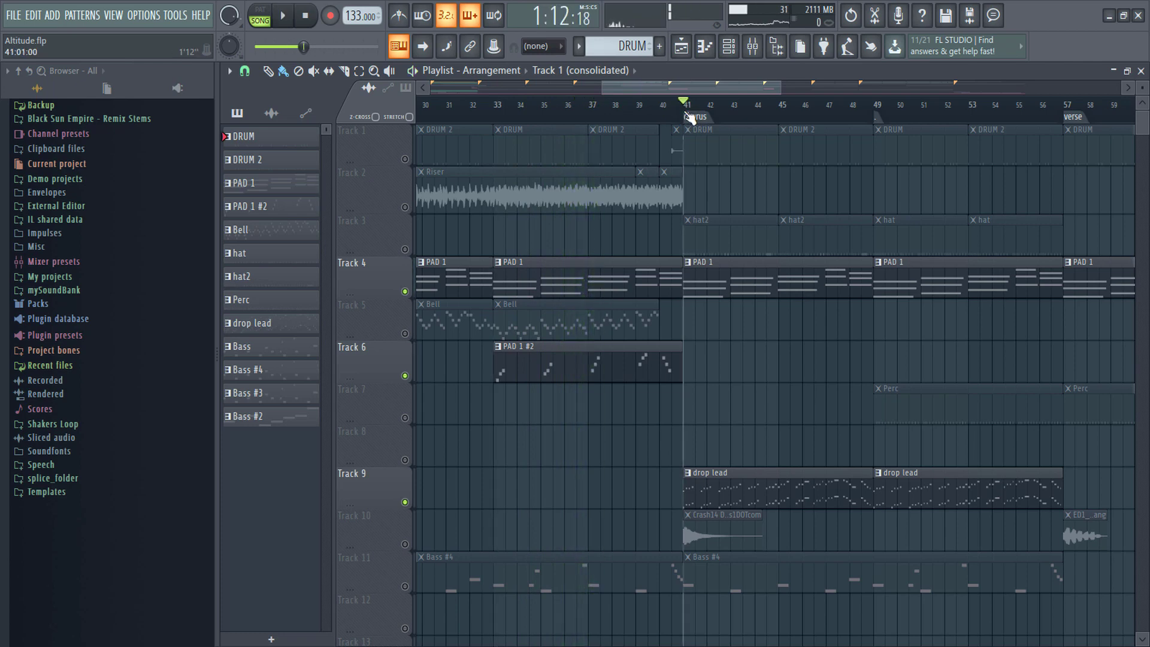
pyautogui.press('space')
pyautogui.click(731, 111)
pyautogui.press('space')
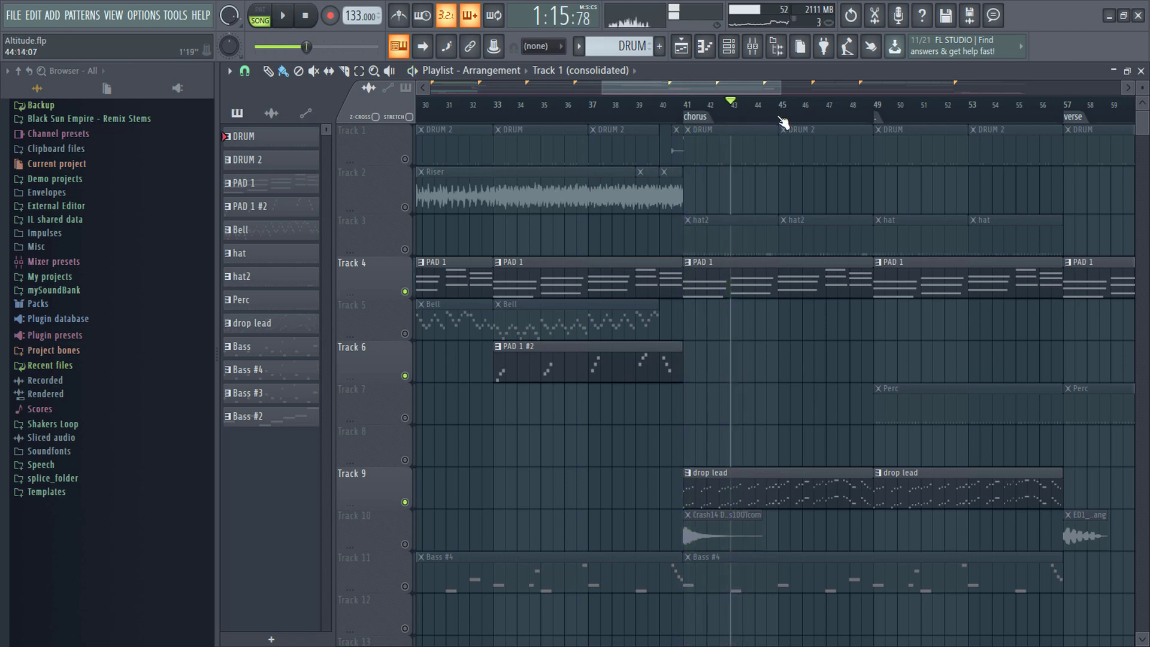
pyautogui.click(782, 113)
pyautogui.press('space')
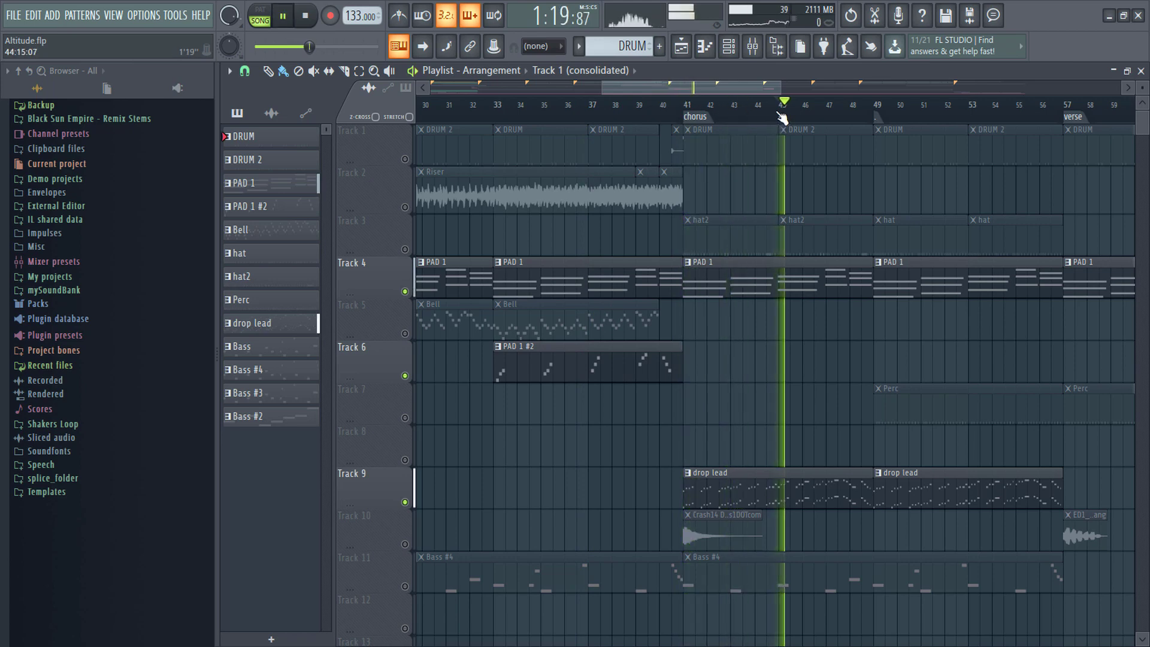
pyautogui.press('space')
# Step: Play short excerpts of the PAD 1 #2 part before the chorus, starting around bars 33, 35 and 37
pyautogui.click(496, 112)
pyautogui.press('space')
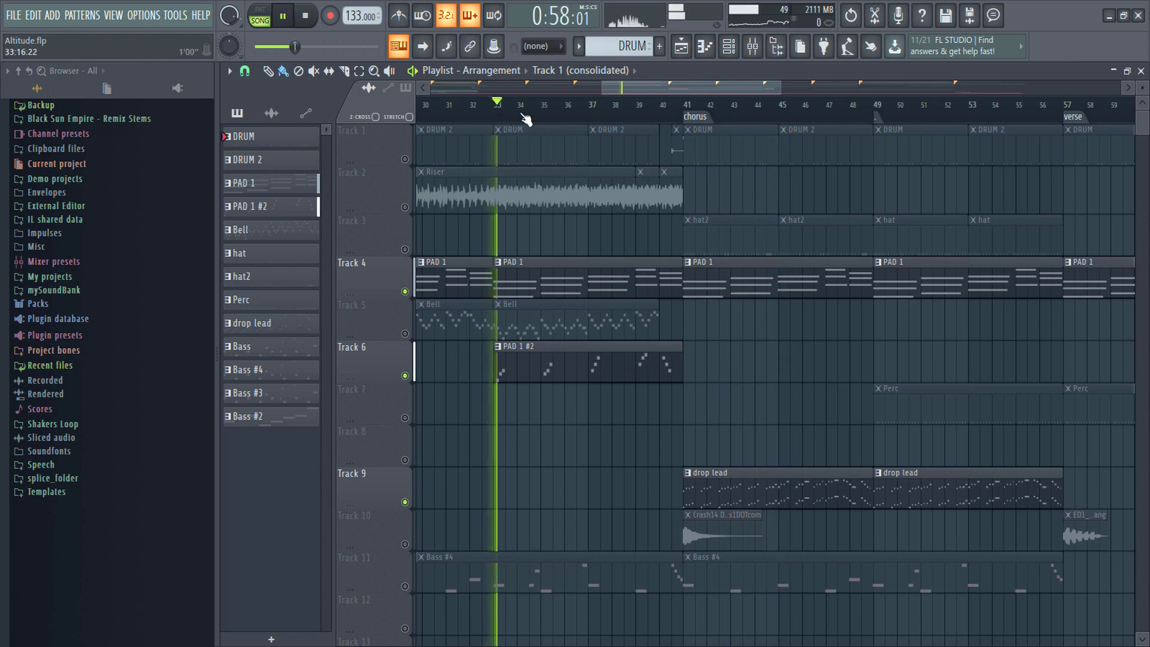
pyautogui.press('space')
pyautogui.moveTo(552, 113); pyautogui.dragTo(535, 118)
pyautogui.press('space')
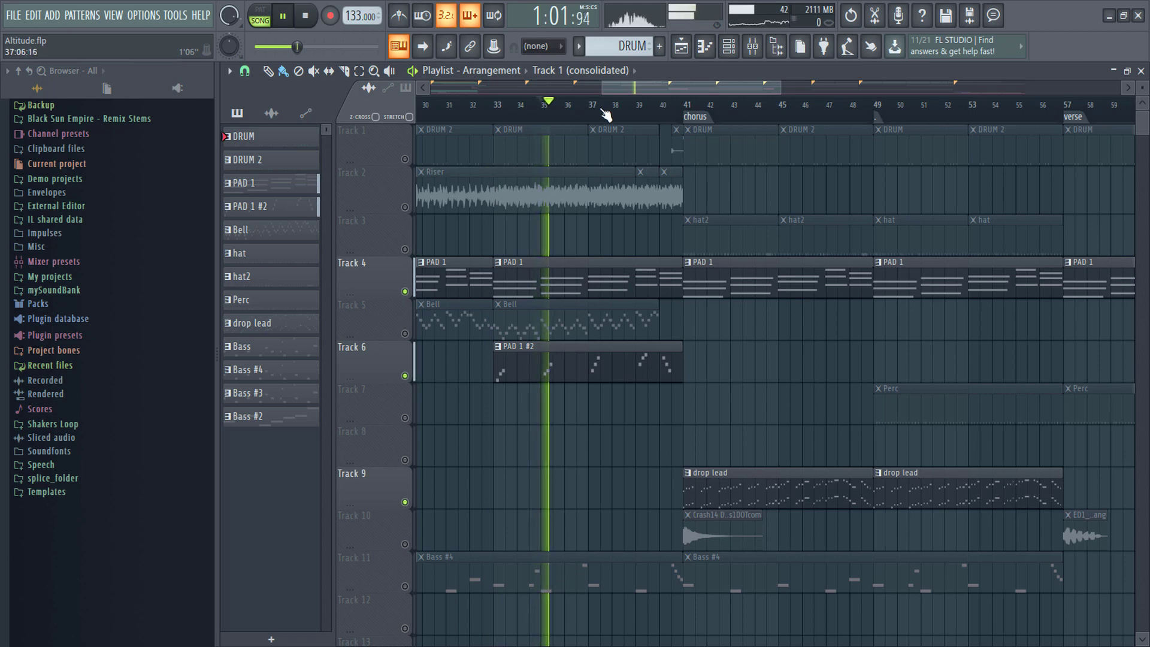
pyautogui.press('space')
pyautogui.click(592, 118)
pyautogui.press('space')
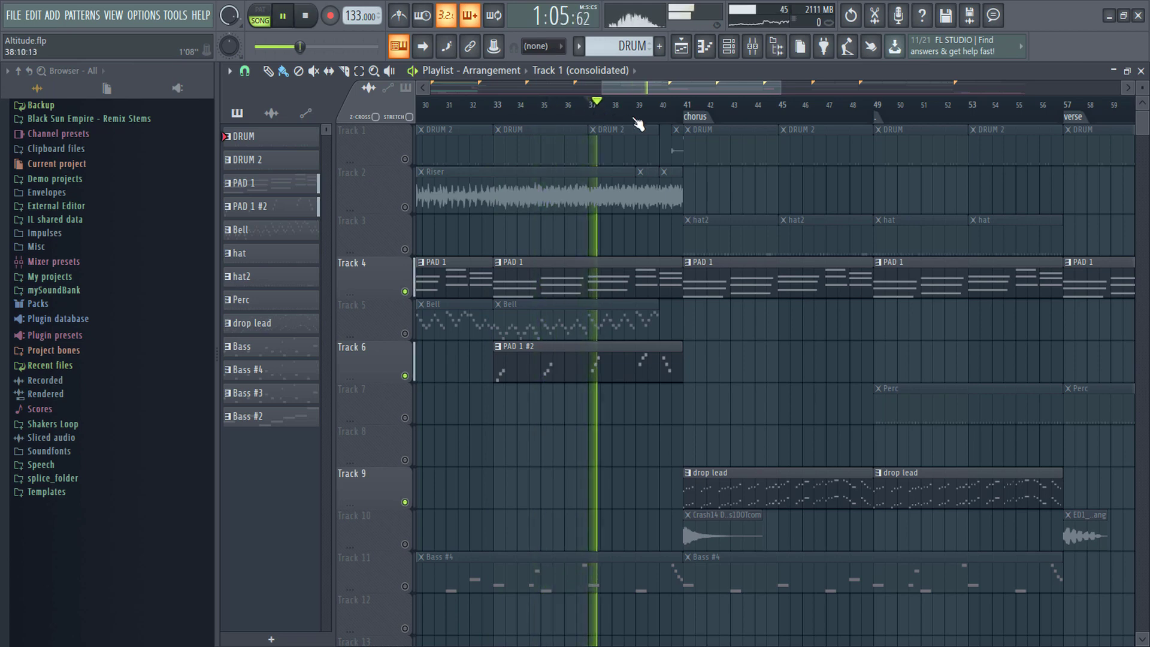
pyautogui.press('space')
# Step: Restore all playlist tracks from solo and play the full arrangement from bar 33 into the chorus
pyautogui.click(500, 122)
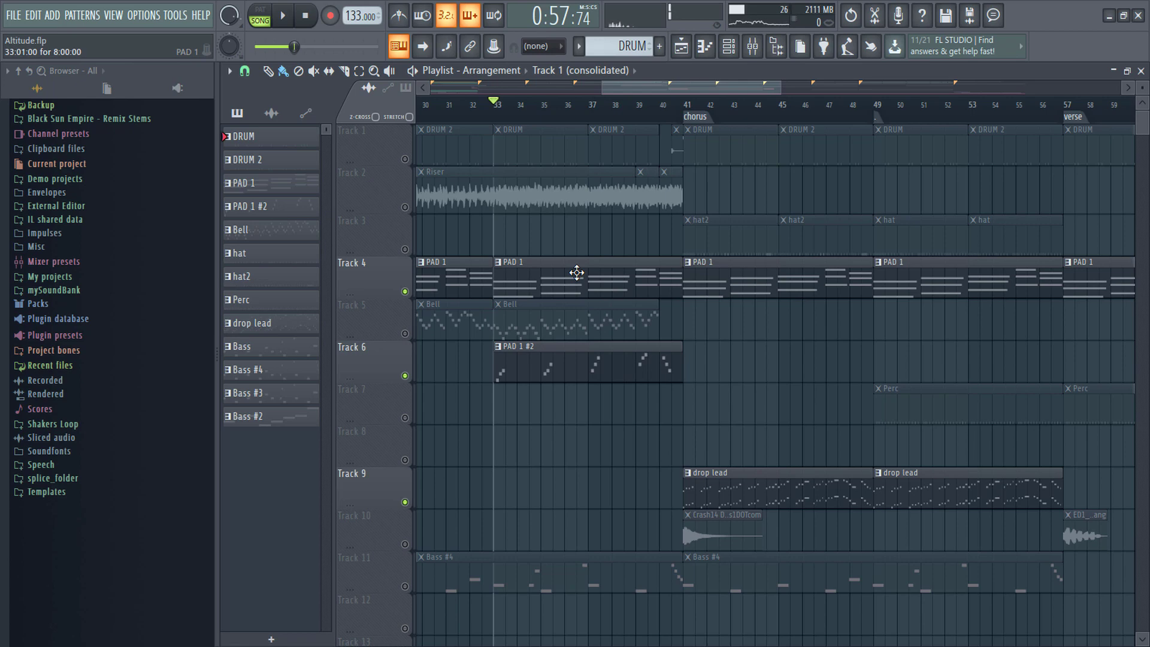
pyautogui.rightClick(405, 376)
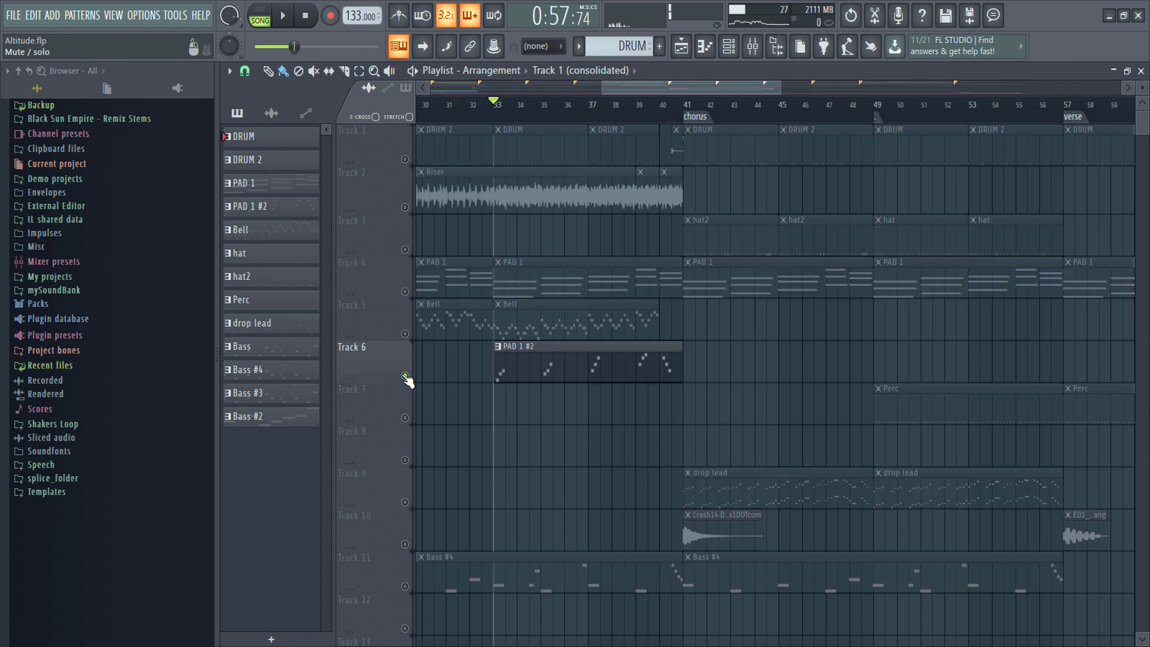
pyautogui.rightClick(405, 375)
pyautogui.press('space')
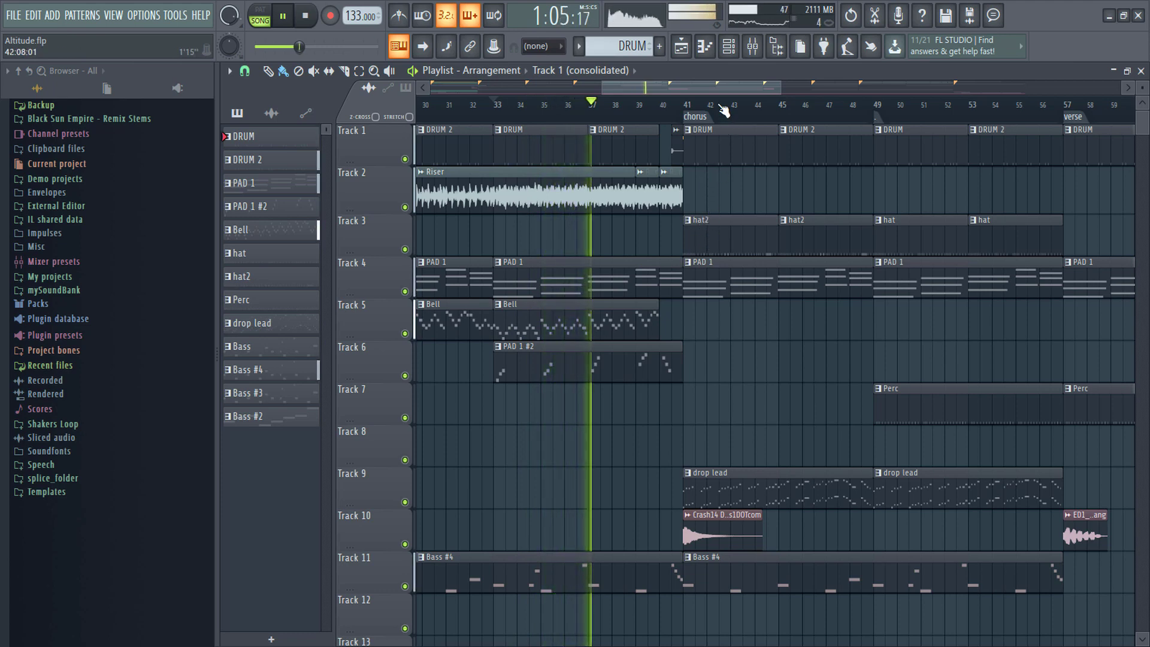
pyautogui.moveTo(725, 85); pyautogui.dragTo(743, 119)
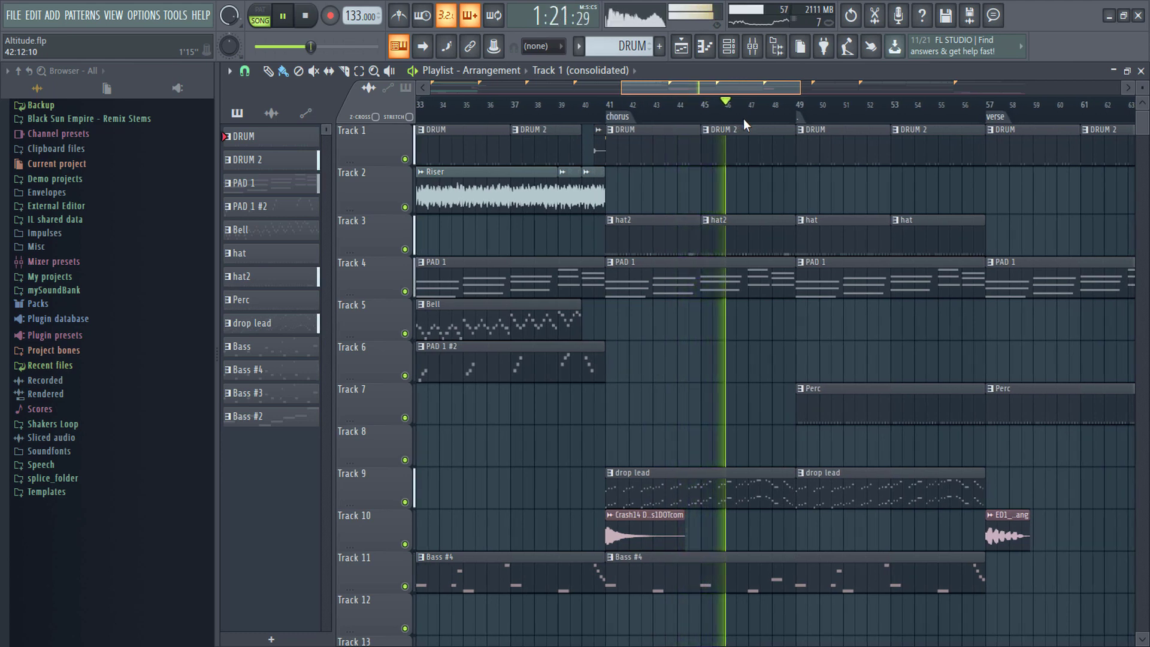
pyautogui.press('space')
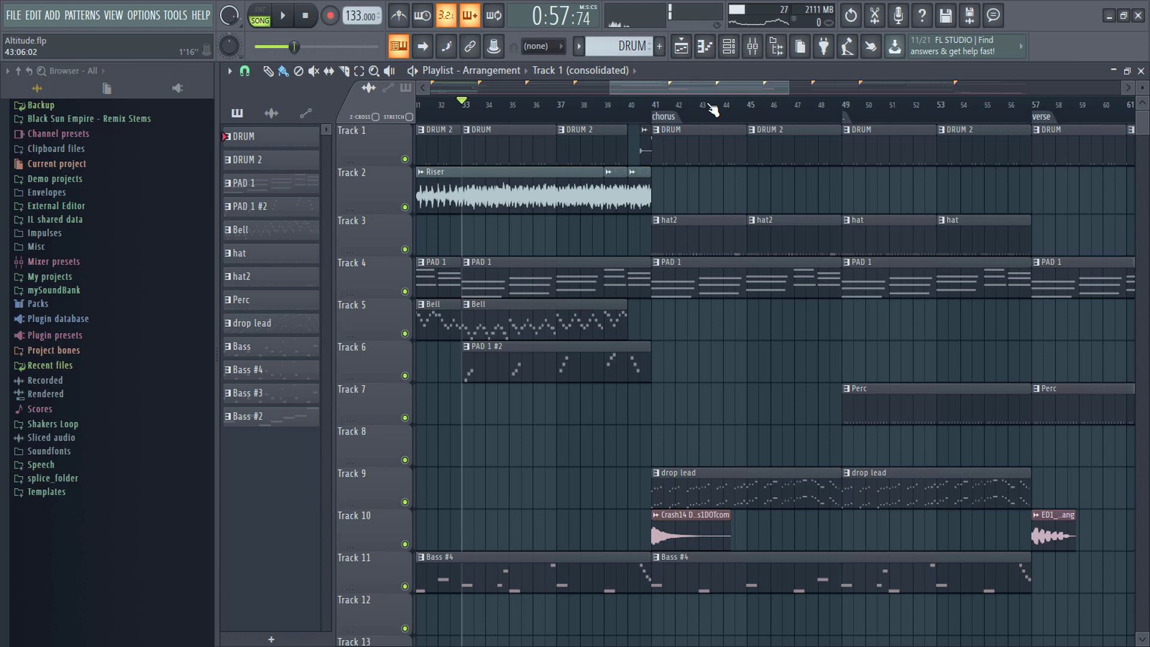
# Step: Try a copy of the drop lead clip at bar 33 on Track 9 and delete it
pyautogui.moveTo(704, 473); pyautogui.dragTo(516, 472)
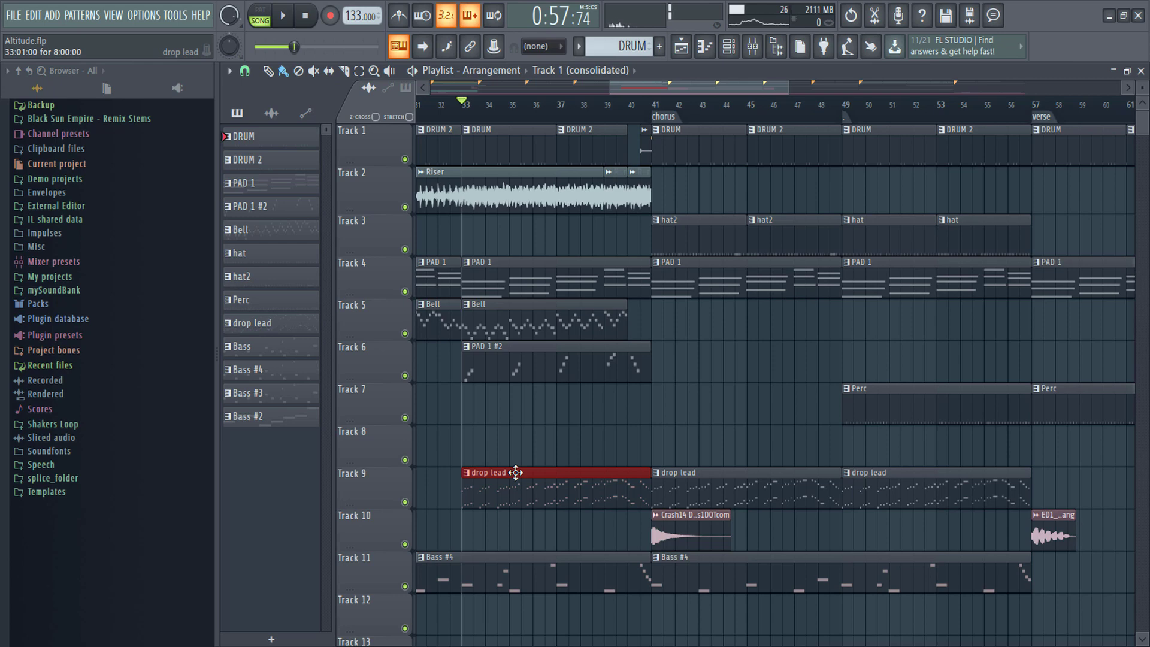
pyautogui.rightClick(516, 473)
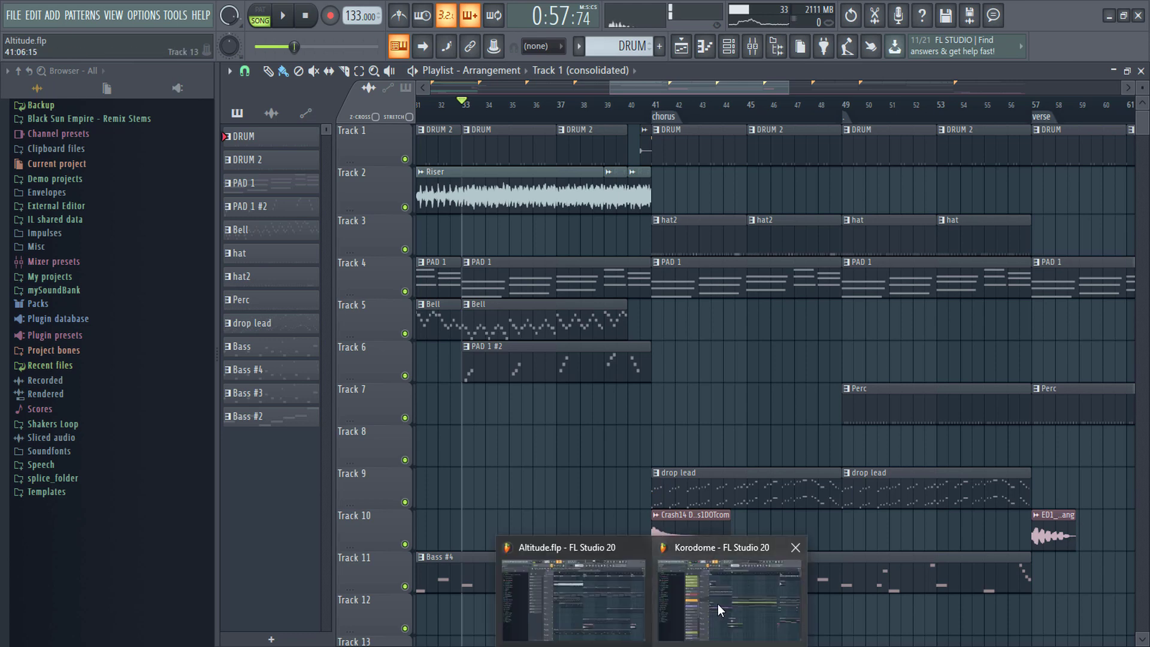
# Step: Switch to the Korodome project window and play the arrangement from the Drop marker at bar 42
pyautogui.click(717, 604)
pyautogui.moveTo(601, 89); pyautogui.dragTo(686, 90)
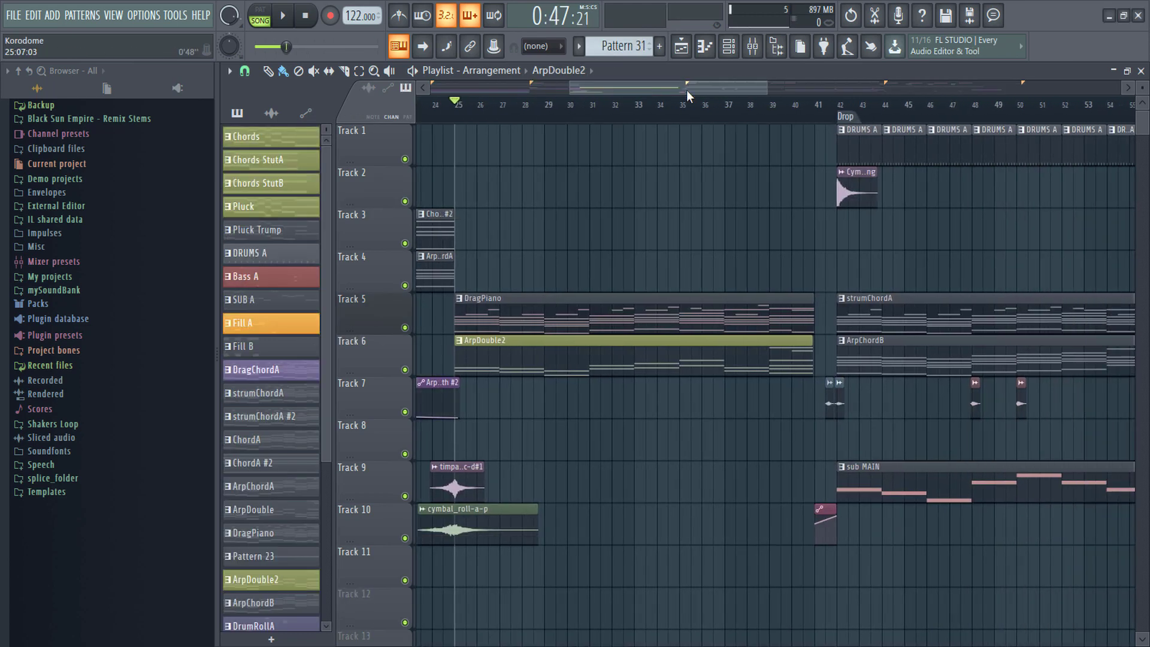
pyautogui.click(842, 109)
pyautogui.press('space')
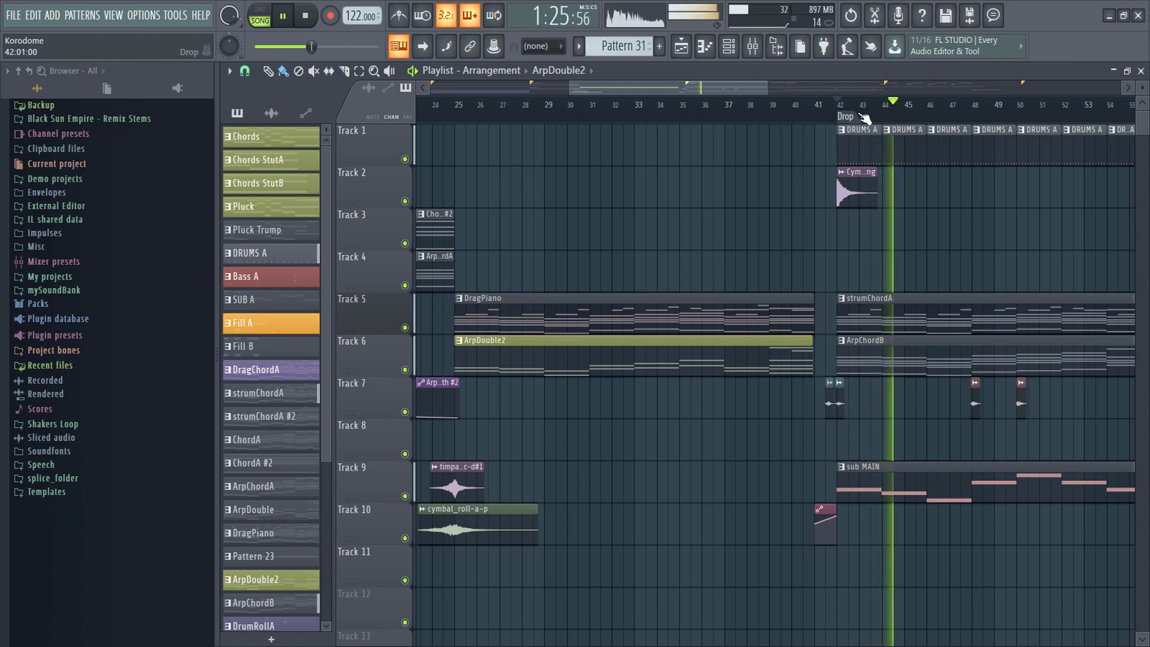
# Step: Audition Track 5 alone and with Track 6 during the drop, restoring all tracks before stopping playback
pyautogui.rightClick(405, 328)
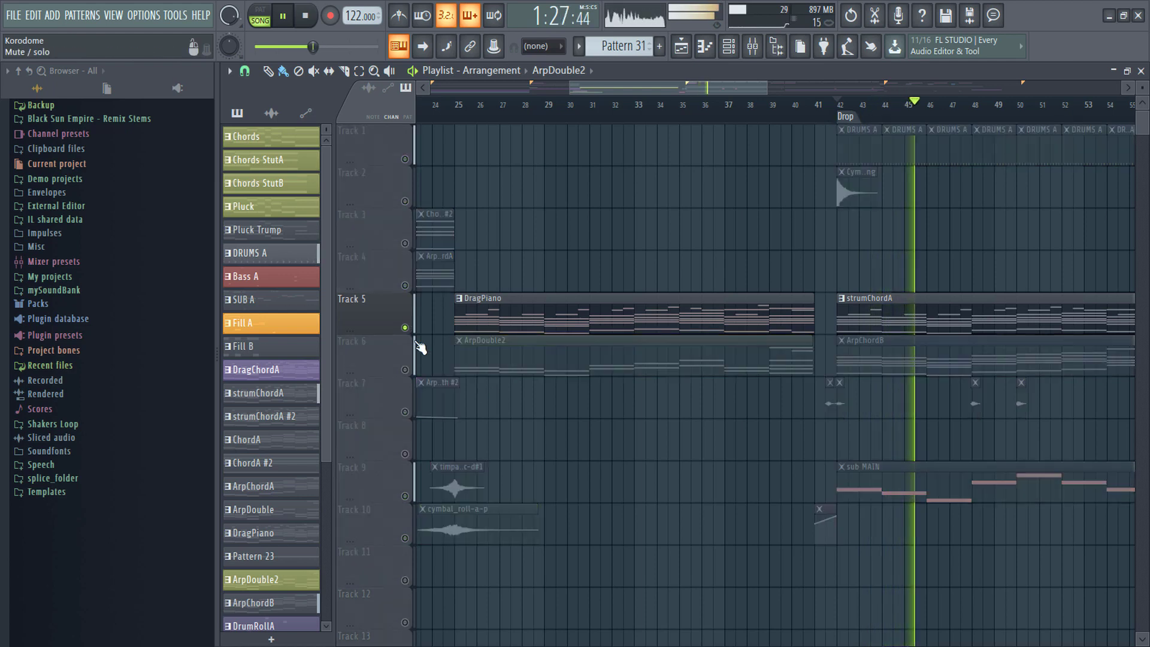
pyautogui.click(405, 370)
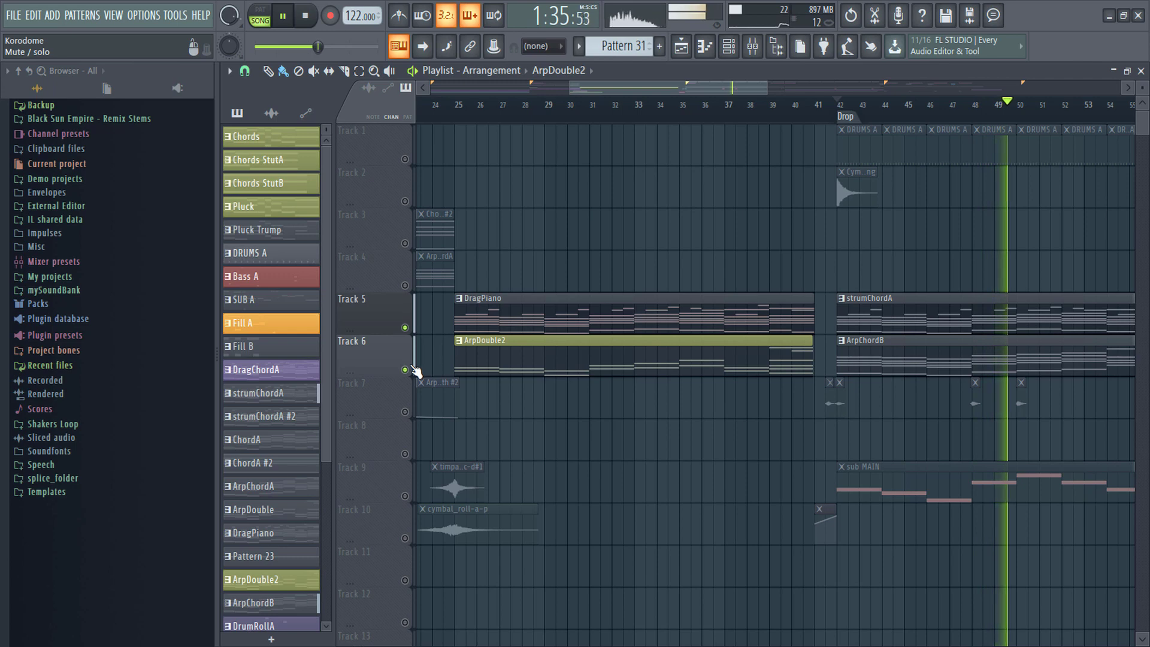
pyautogui.rightClick(413, 368)
pyautogui.rightClick(413, 368)
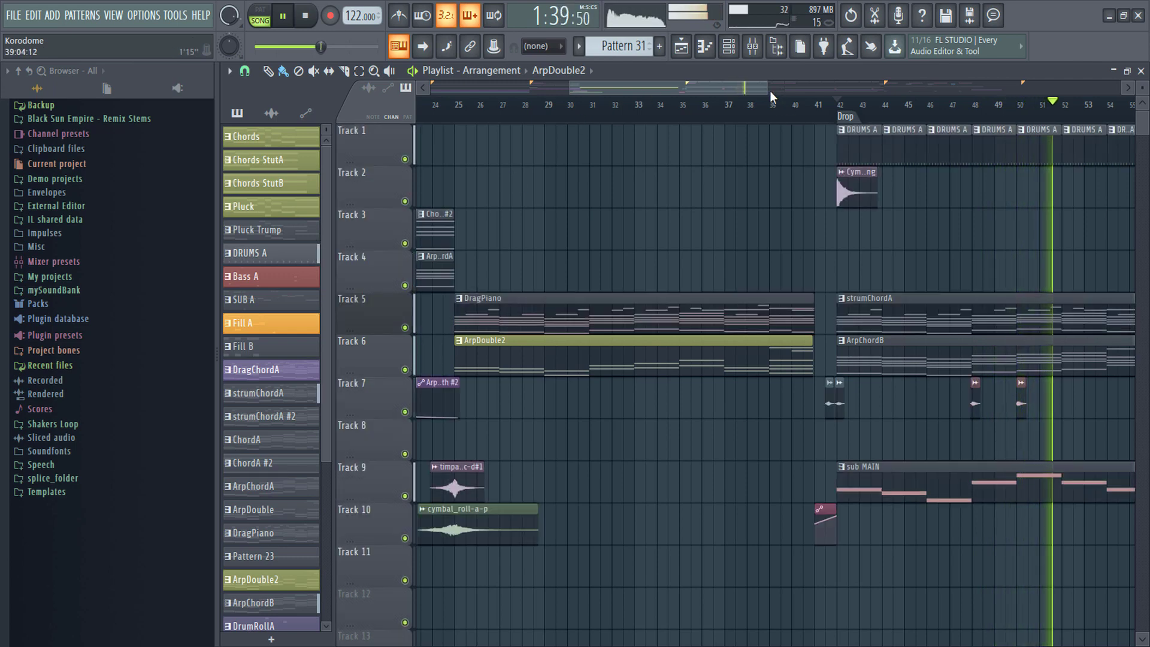
pyautogui.moveTo(770, 91)
pyautogui.mouseDown()
pyautogui.moveTo(798, 89)
pyautogui.moveTo(779, 90)
pyautogui.mouseUp()
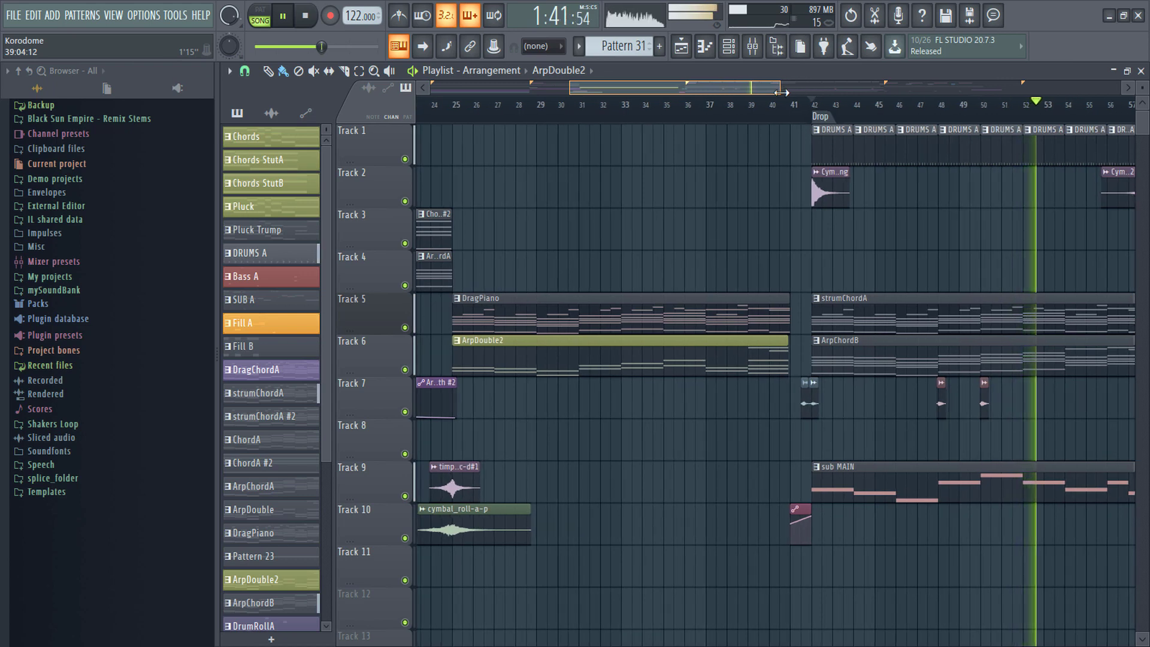
pyautogui.press('space')
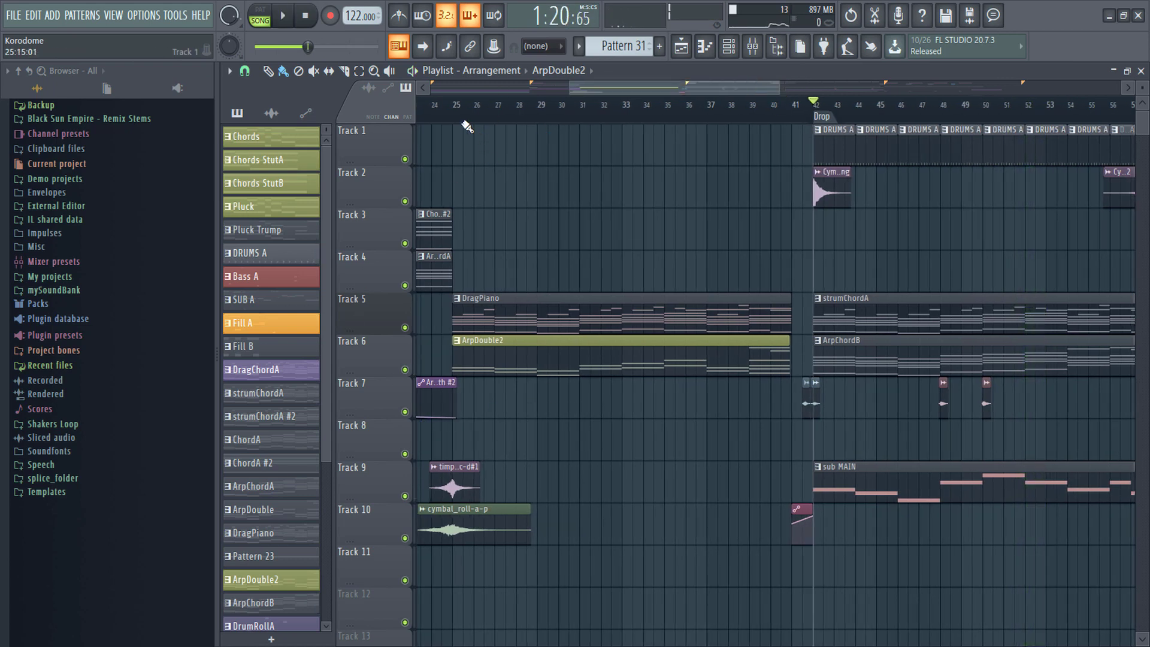
# Step: Compare short playbacks of the DragPiano section from bar 25 and the Drop from bar 42
pyautogui.click(460, 114)
pyautogui.press('space')
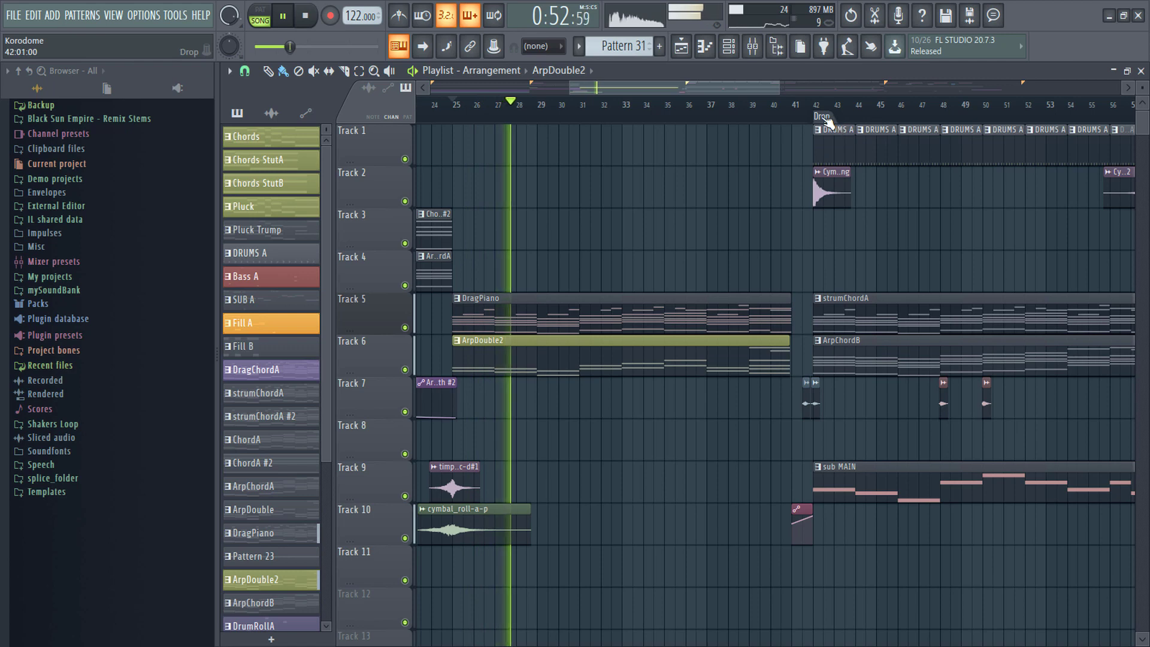
pyautogui.press('space')
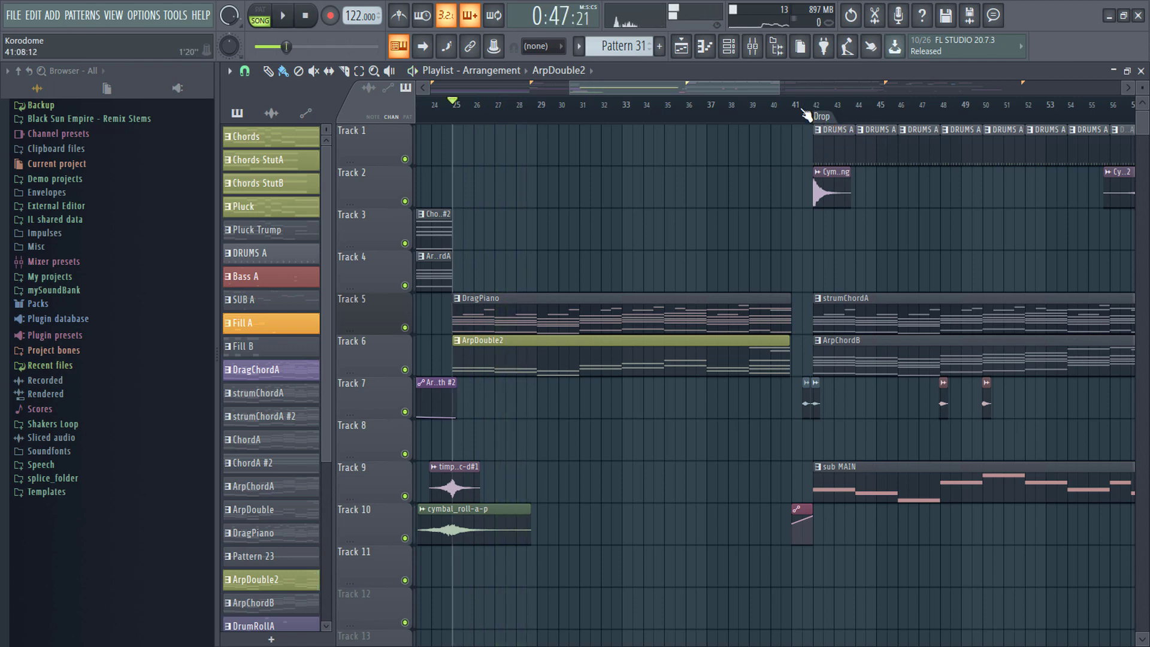
pyautogui.click(819, 113)
pyautogui.press('space')
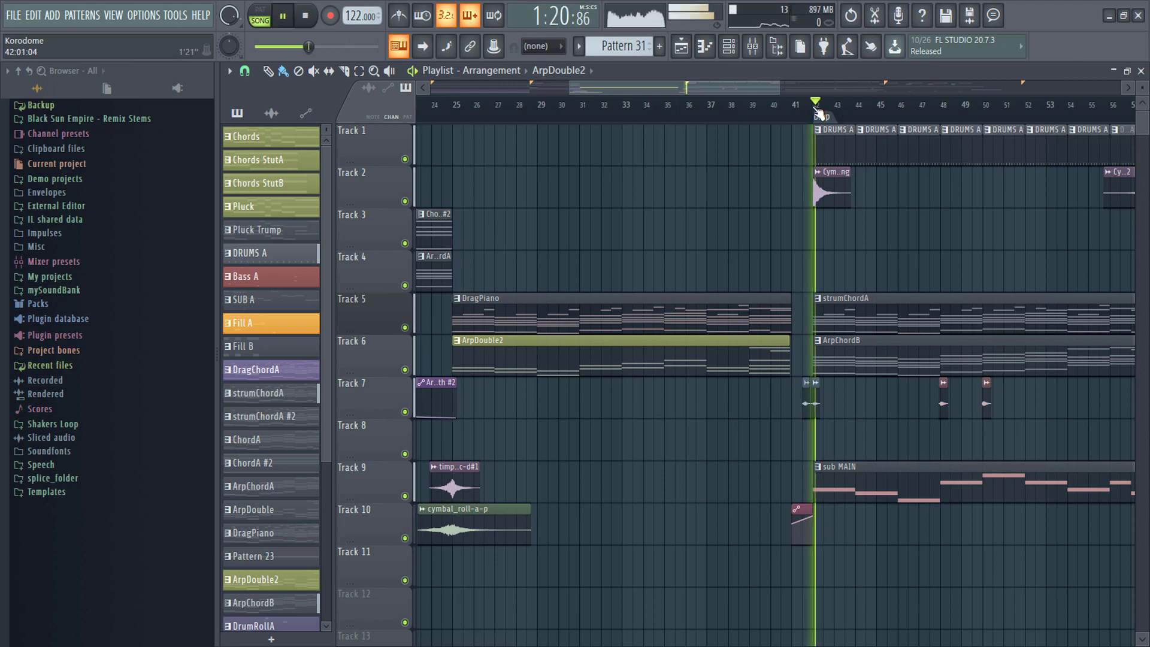
pyautogui.press('space')
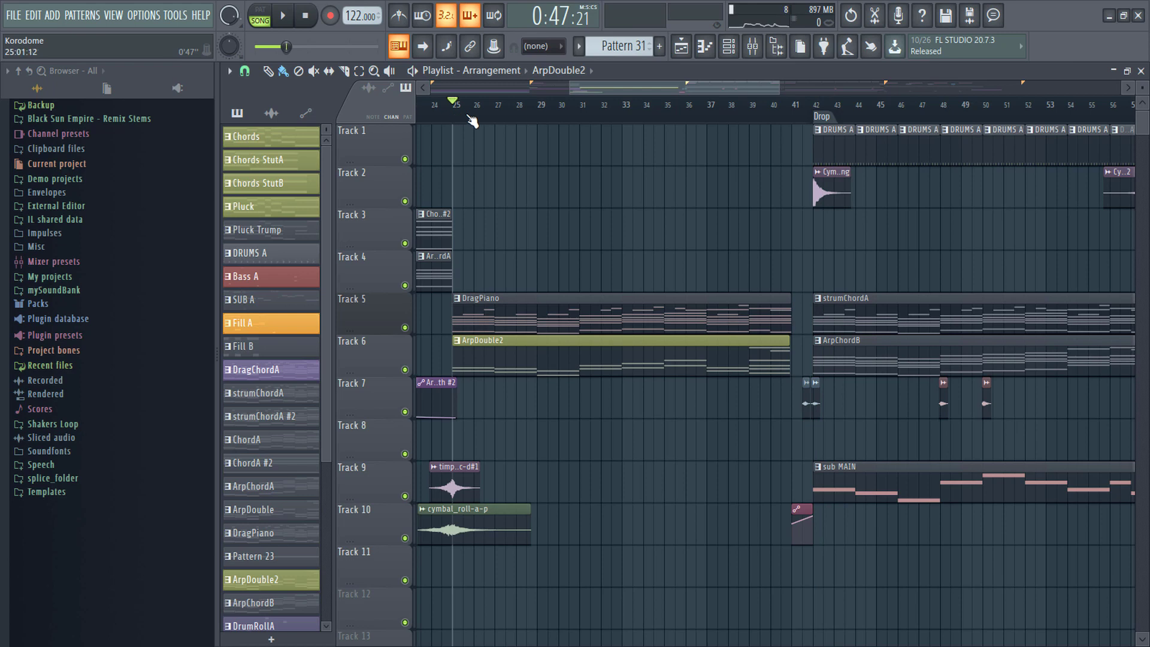
# Step: Play the arrangement from bar 25 through the transition into the Drop and stop playback
pyautogui.press('space')
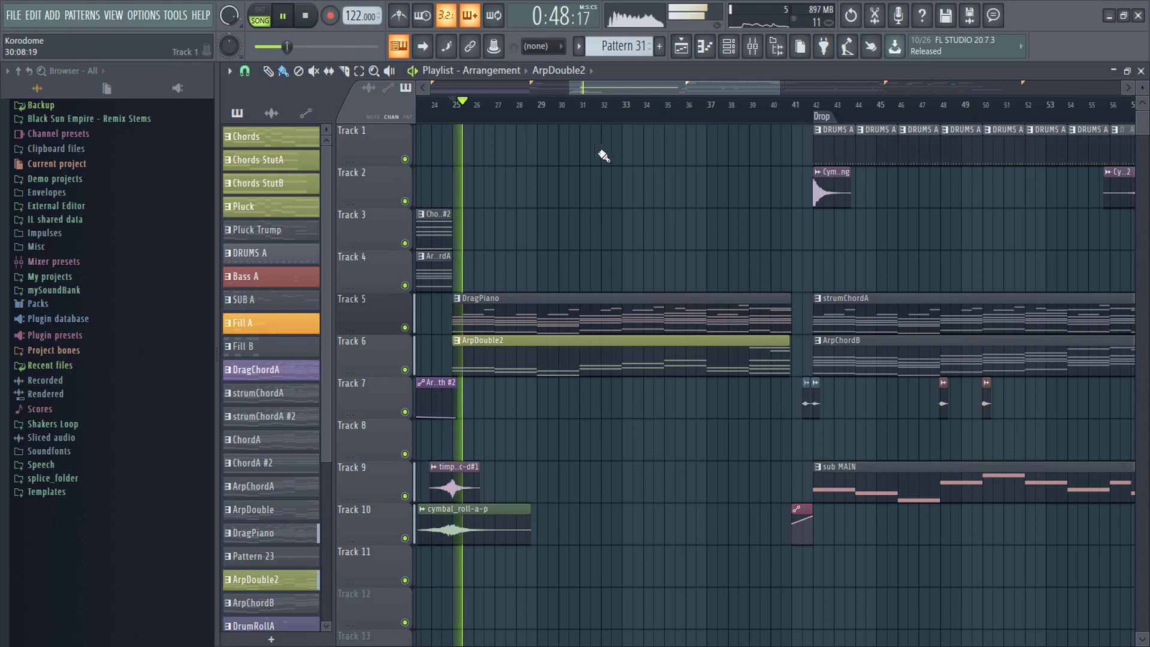
pyautogui.scroll(-3, 667, 91)
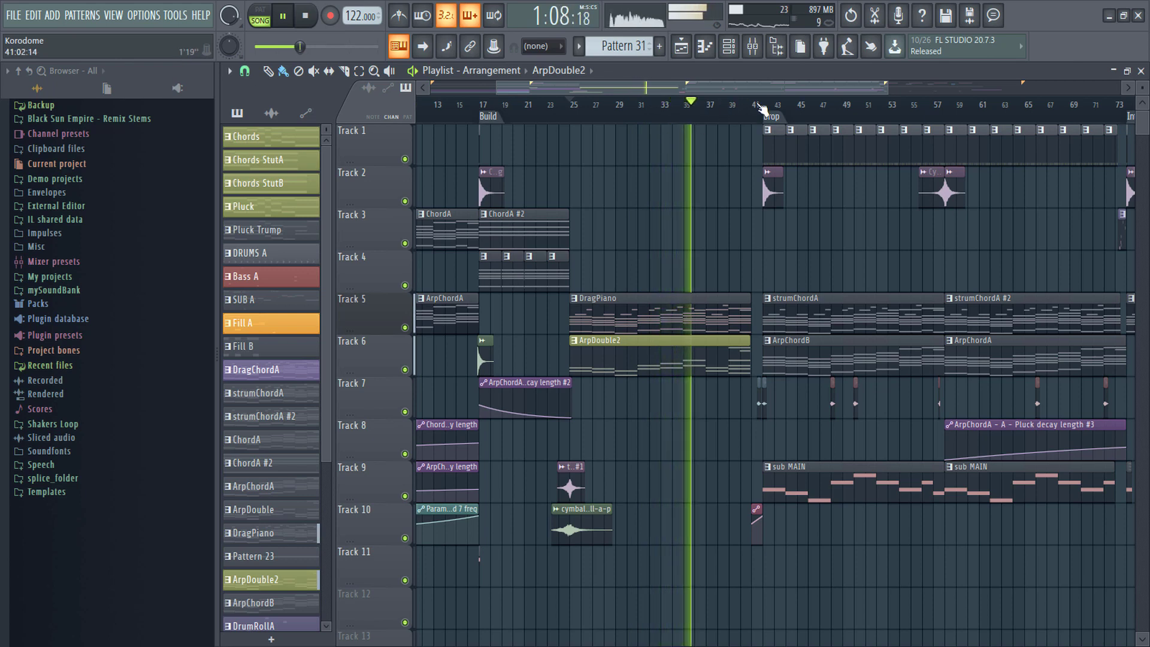
pyautogui.scroll(3, 742, 88)
pyautogui.moveTo(743, 88)
pyautogui.mouseDown()
pyautogui.moveTo(818, 92)
pyautogui.moveTo(742, 93)
pyautogui.mouseUp()
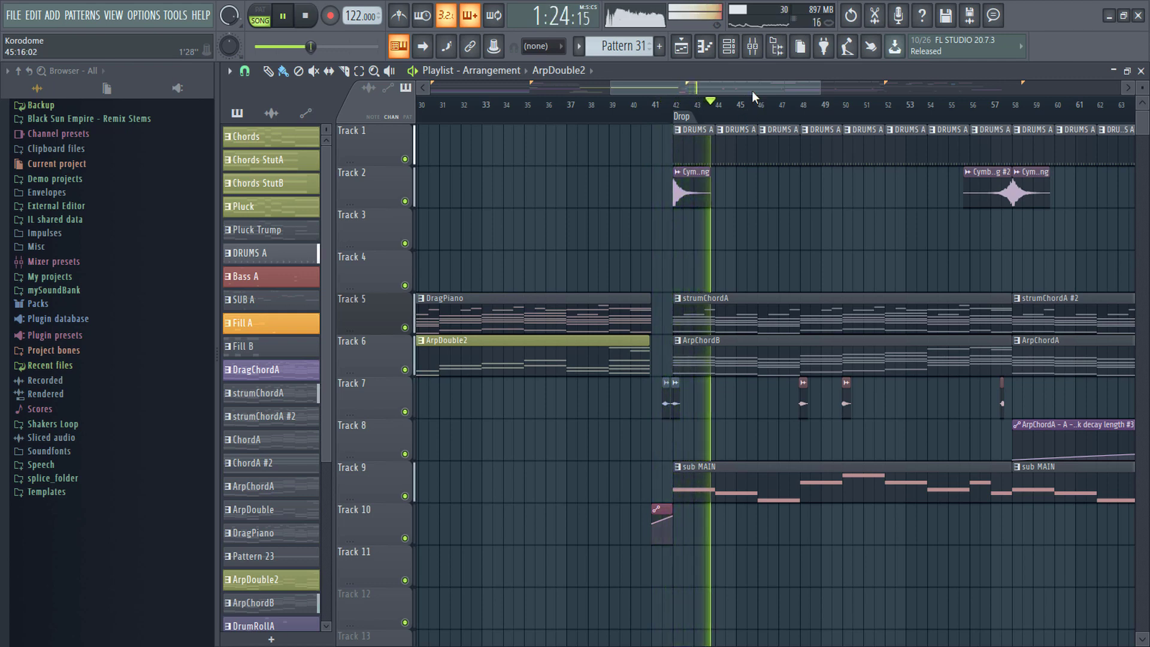
pyautogui.press('space')
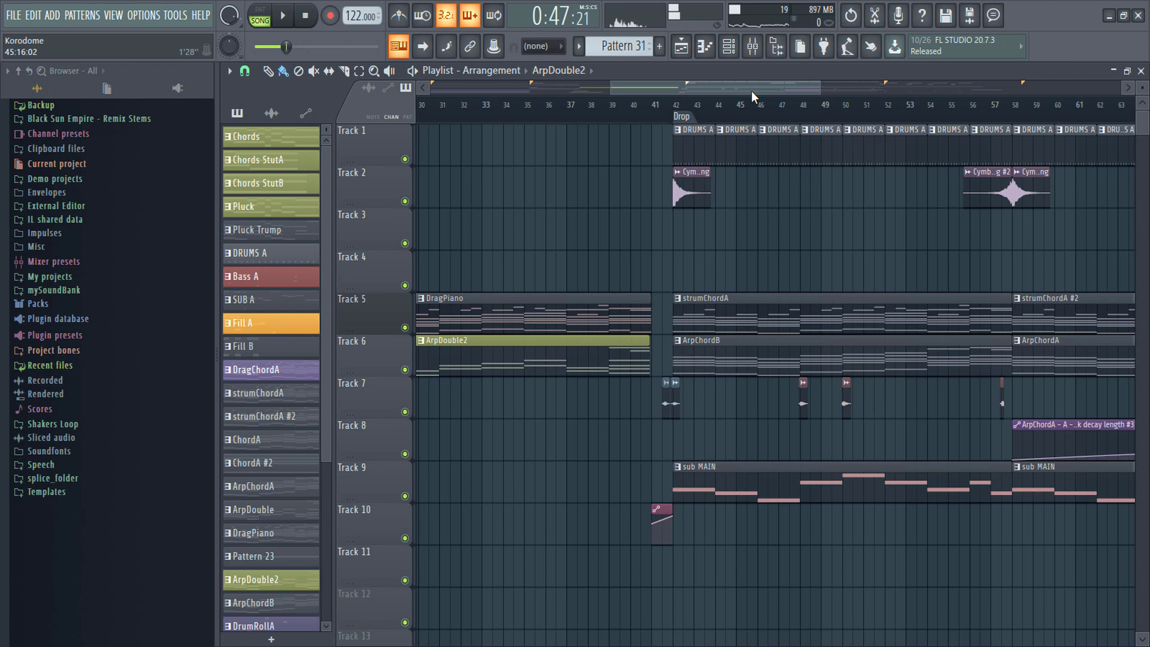